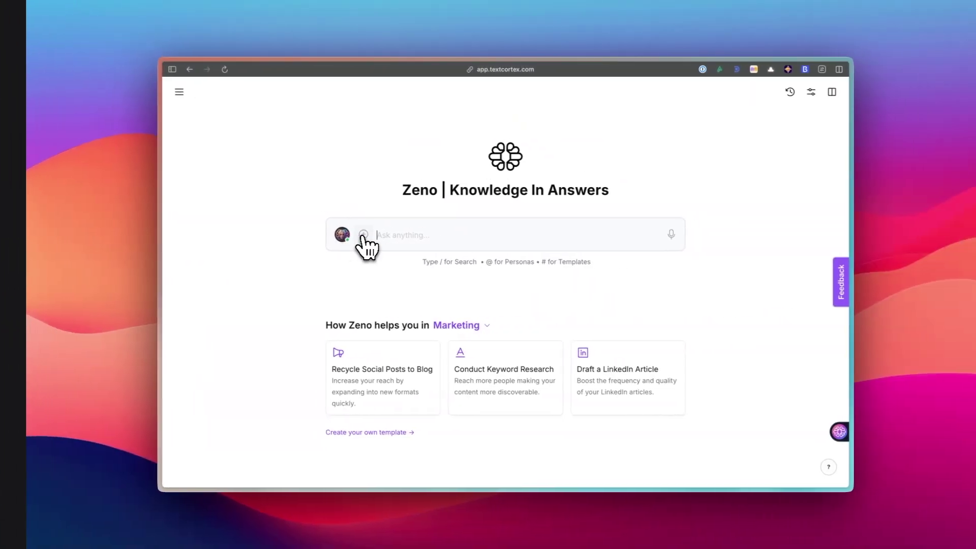
click(359, 235)
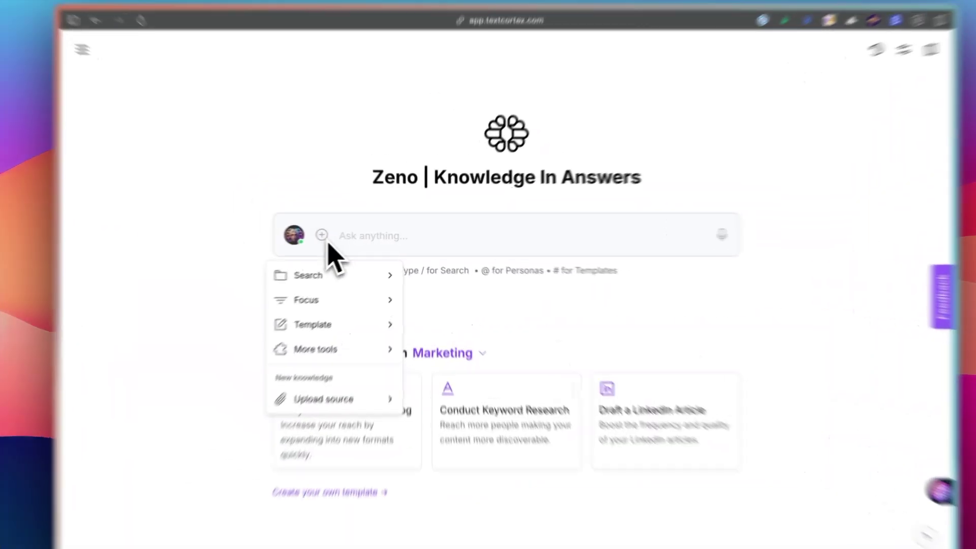
mouse_move(344, 279)
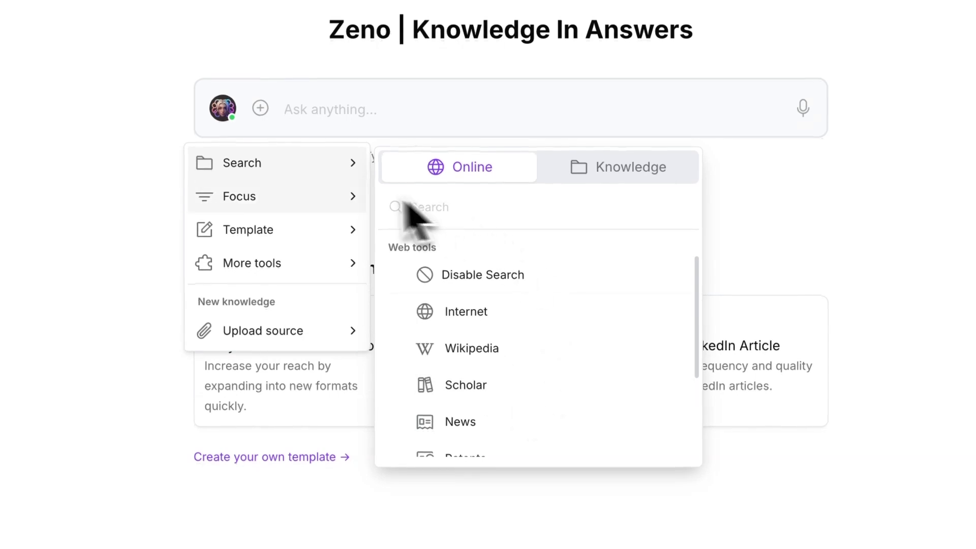
mouse_move(340, 211)
mouse_move(340, 239)
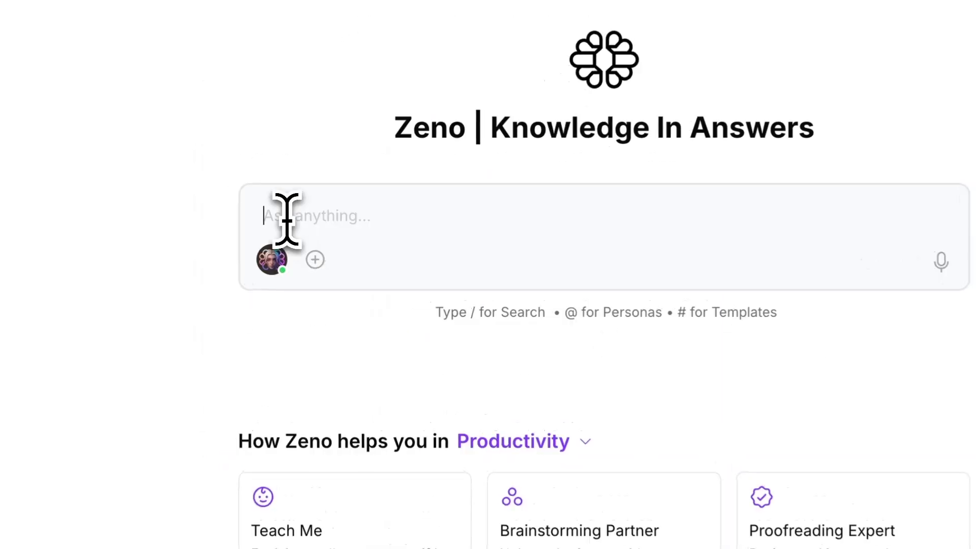
Set the web search source to Internet and ask "what is tim ferriss' 30-30-30 method?"
click(314, 260)
mouse_move(357, 325)
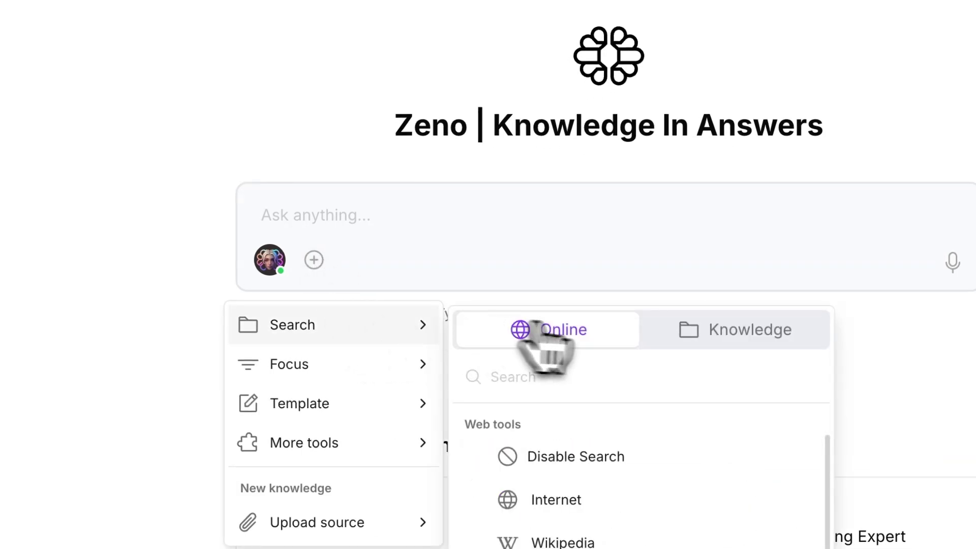
click(616, 495)
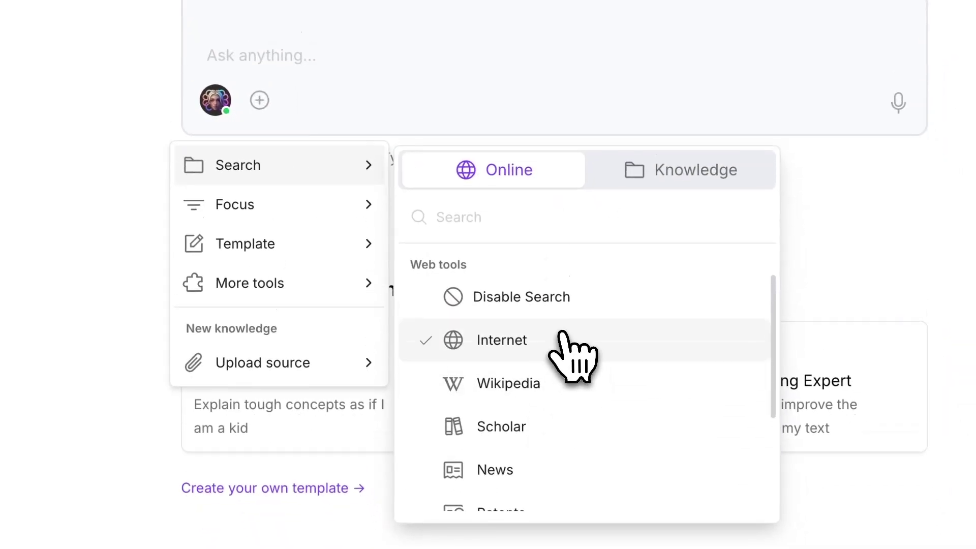
click(270, 62)
text(what is tim ferriss' 30-30-30 method?)
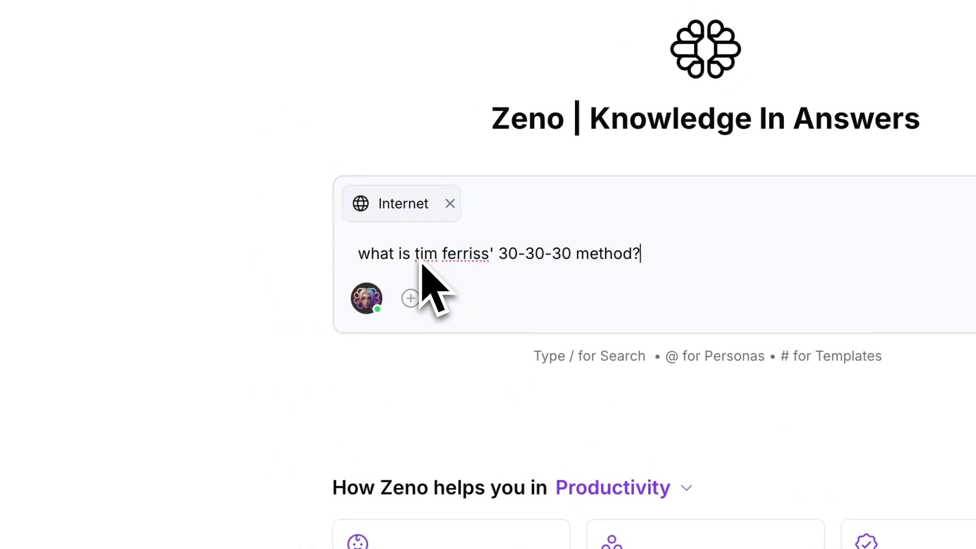
key(Return)
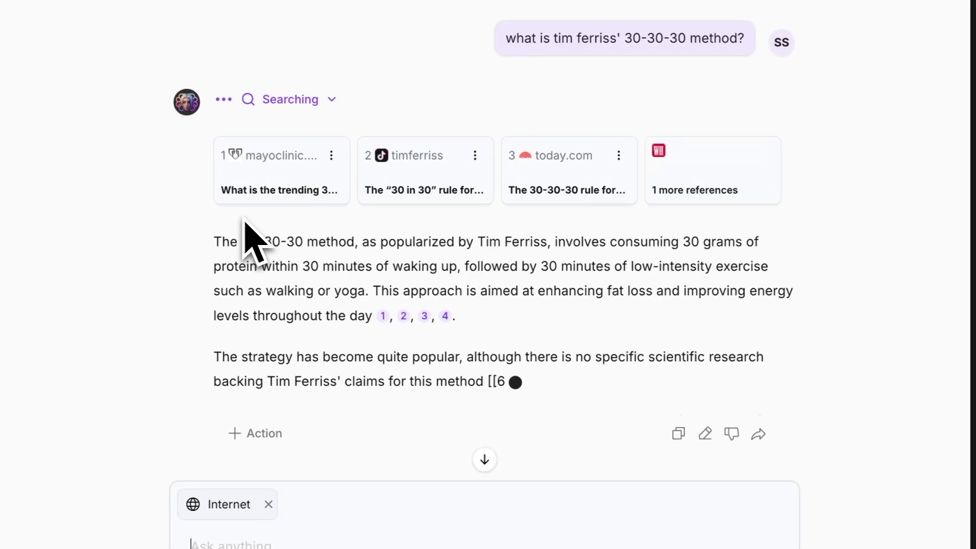
Open the full reference list of the 30-30-30 method answer and look through the sources
click(685, 183)
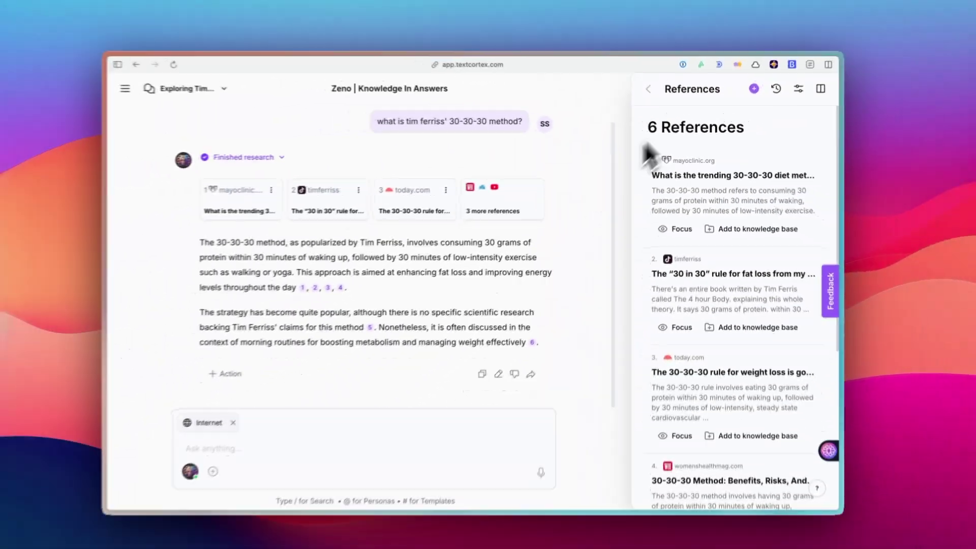
scroll(771, 297, down, 2)
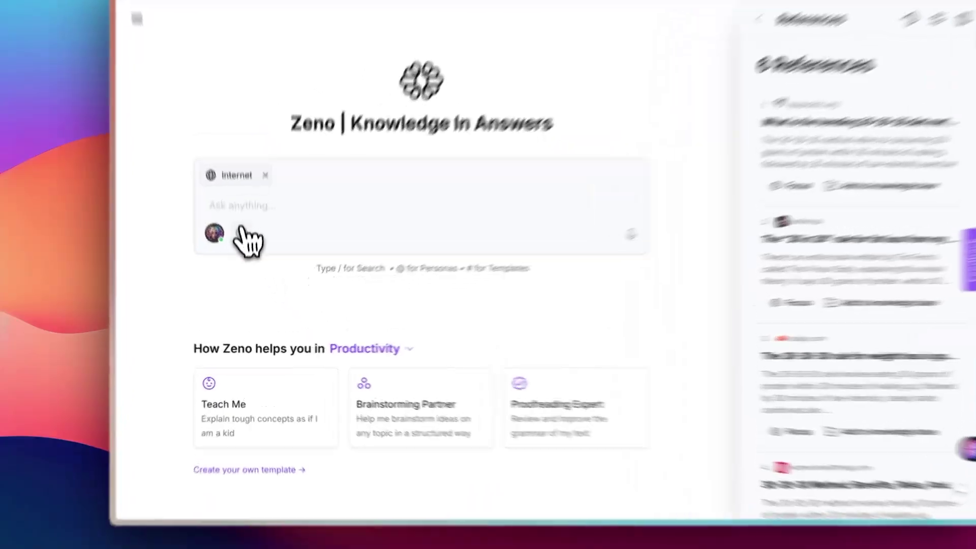
Set the web search source to Reddit and ask whether the Bose open ear ultra is good and what some alternatives are
click(241, 234)
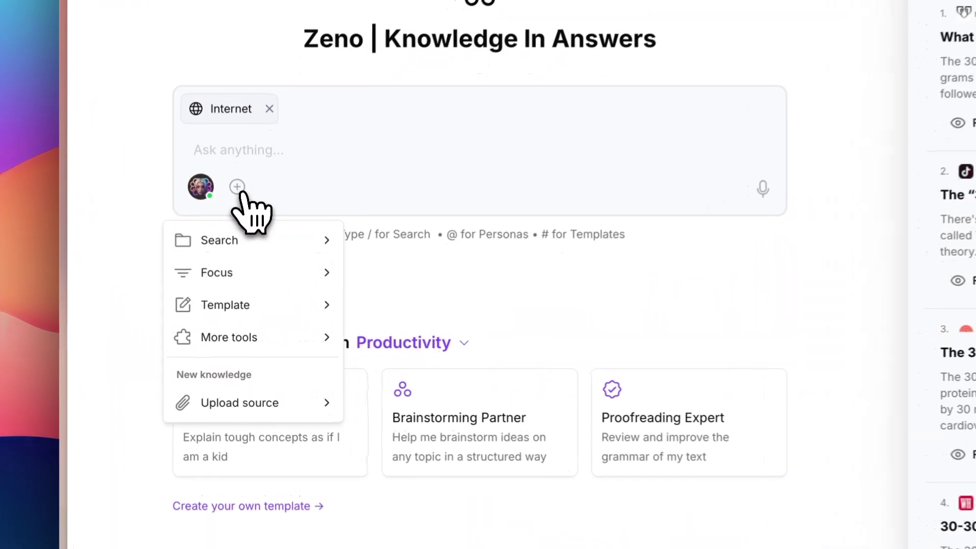
mouse_move(248, 282)
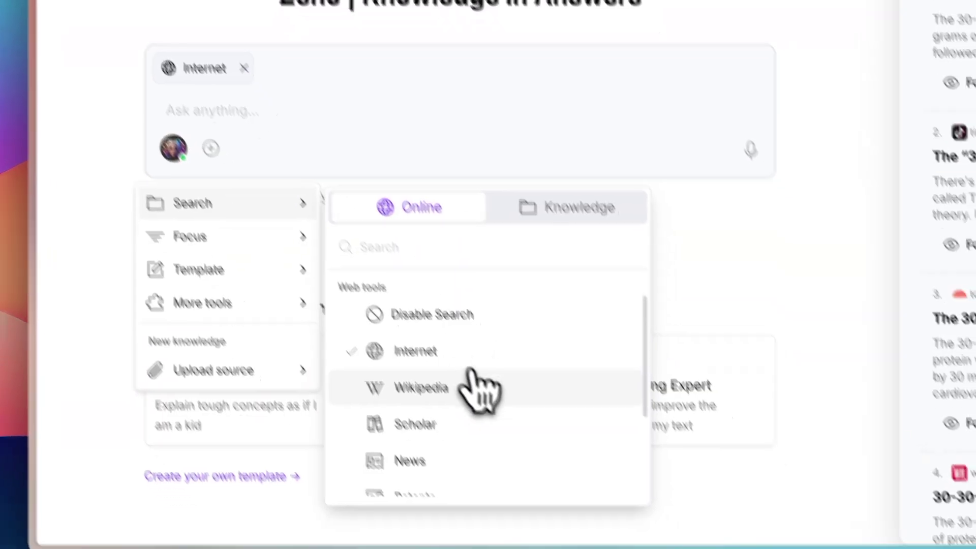
scroll(488, 427, down, 3)
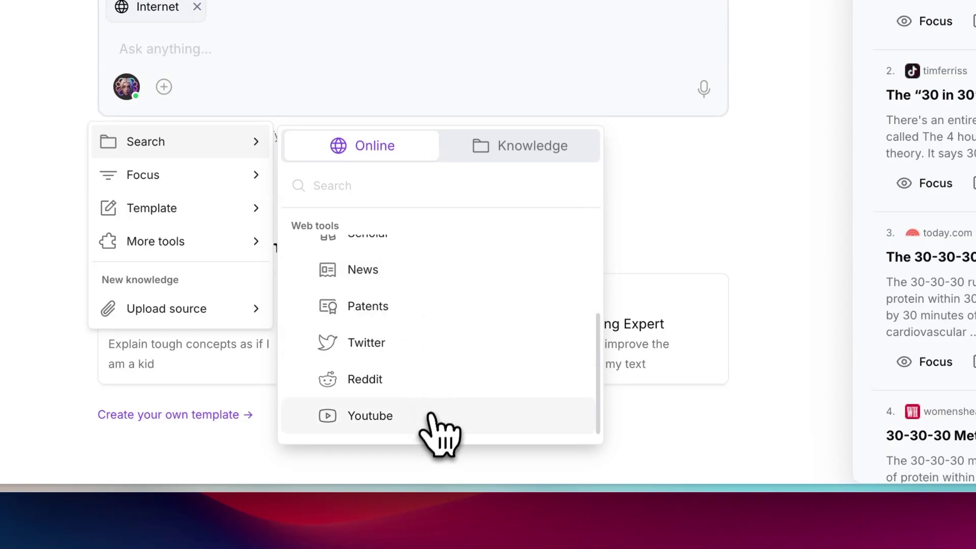
click(430, 382)
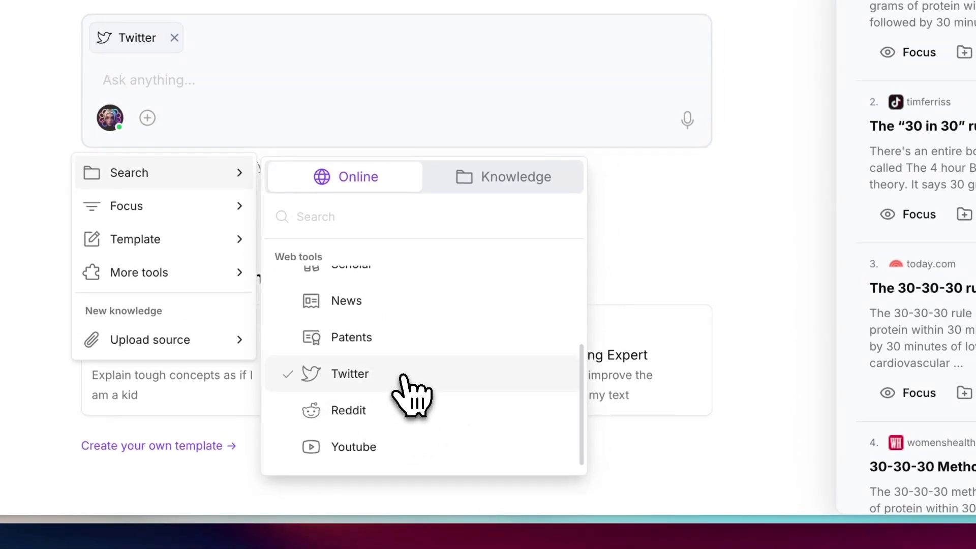
click(189, 81)
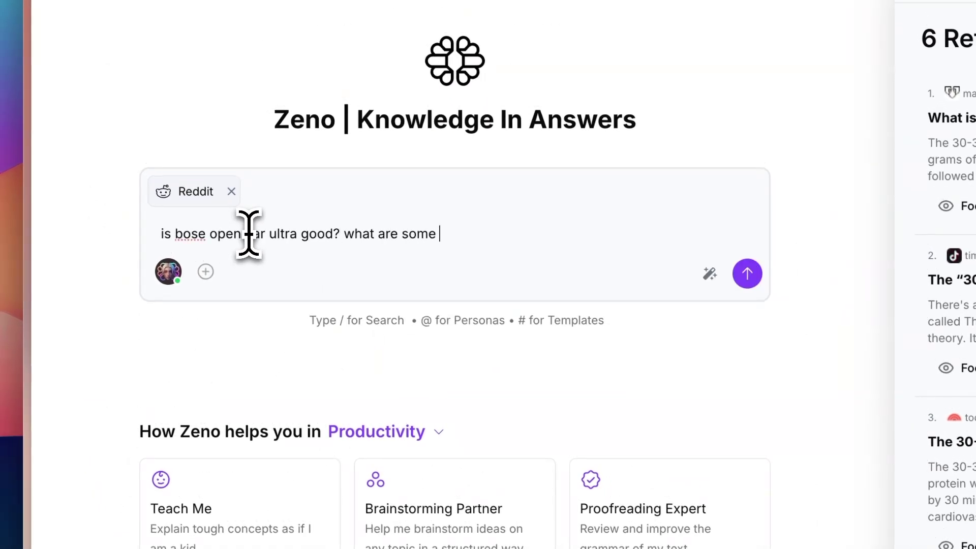
key(Return)
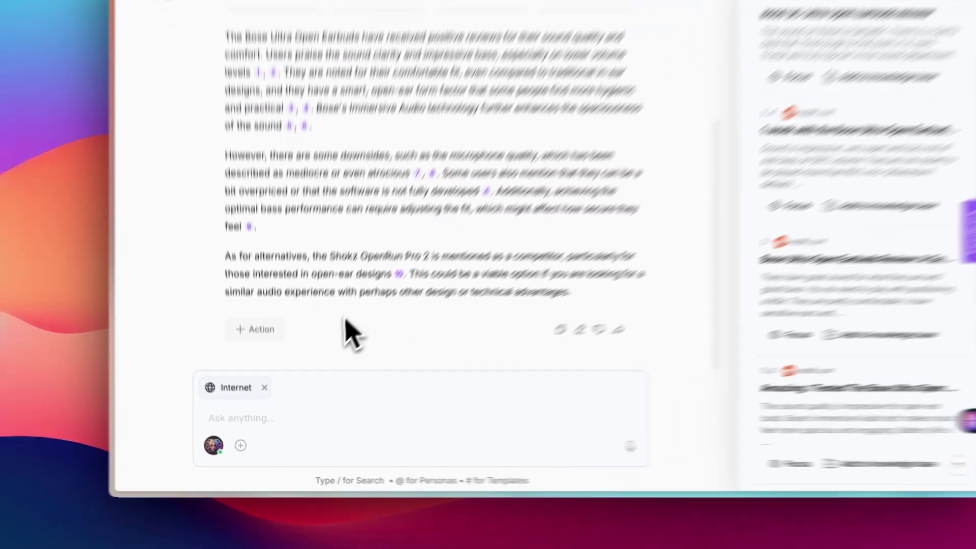
Choose to add the Bose earbuds answer to a knowledge base
click(244, 370)
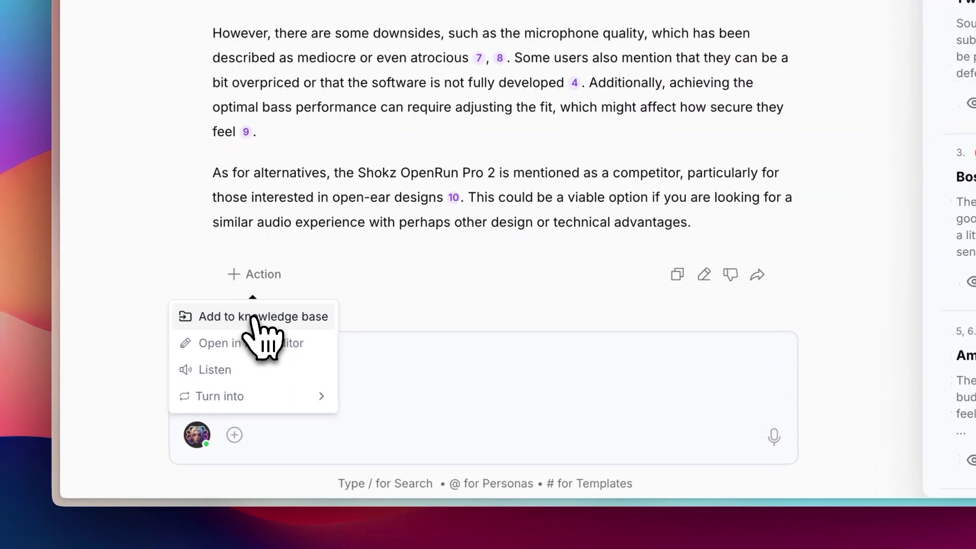
click(302, 320)
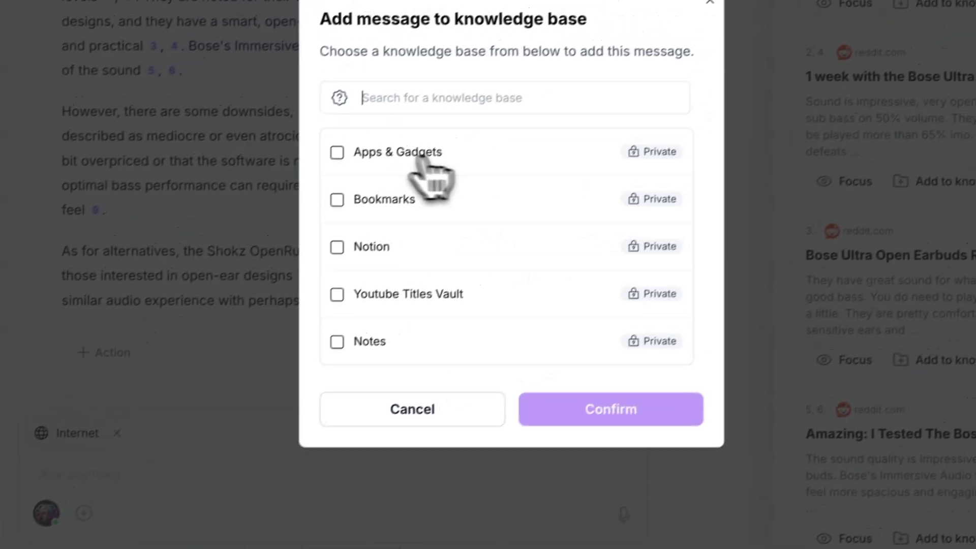
click(529, 75)
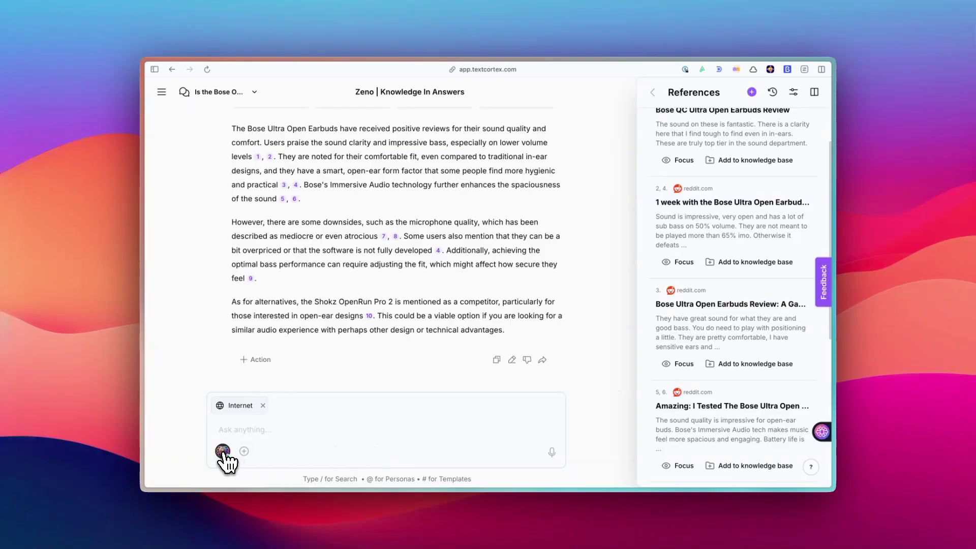
Check the description of the Linus, the programmer persona and switch the chat to the Hemingwai copywriter persona
click(223, 451)
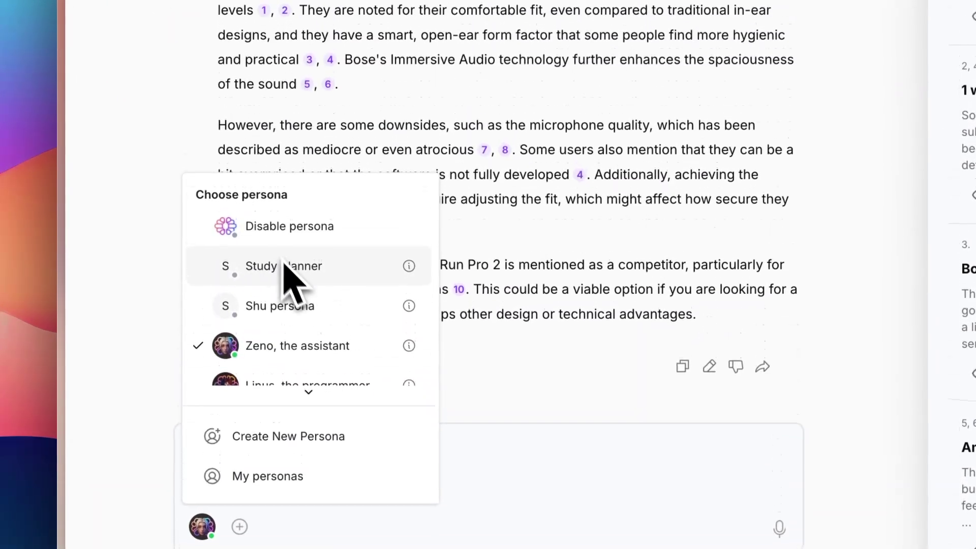
scroll(285, 270, down, 3)
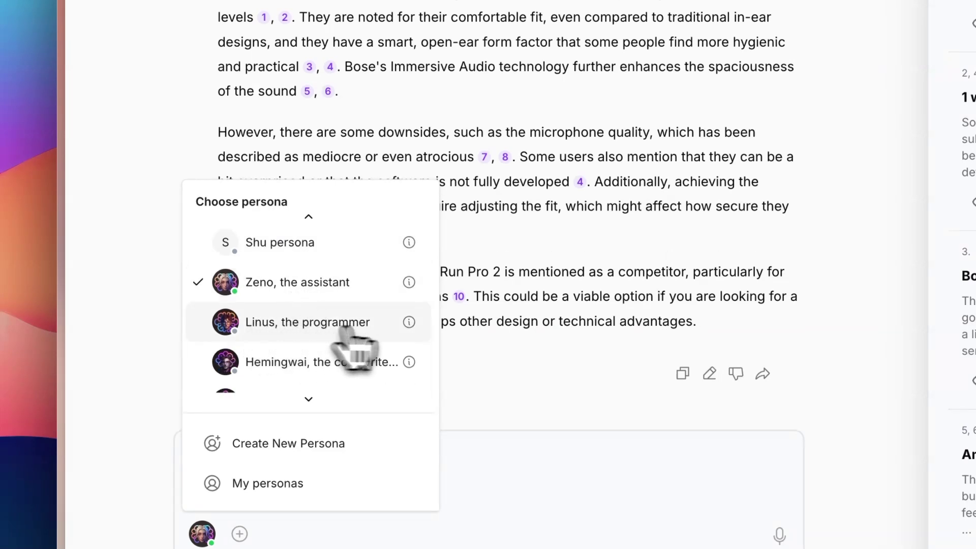
mouse_move(412, 326)
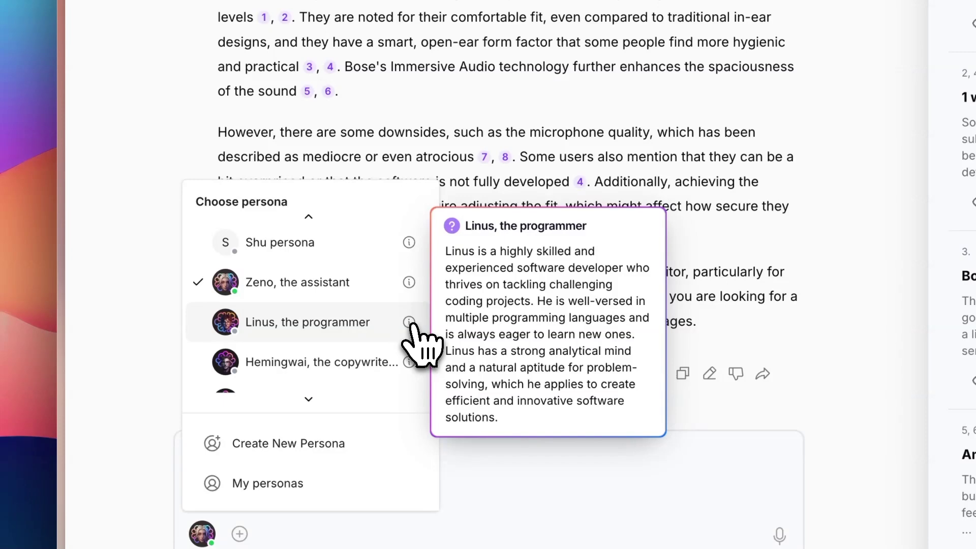
click(325, 322)
scroll(303, 223, down, 2)
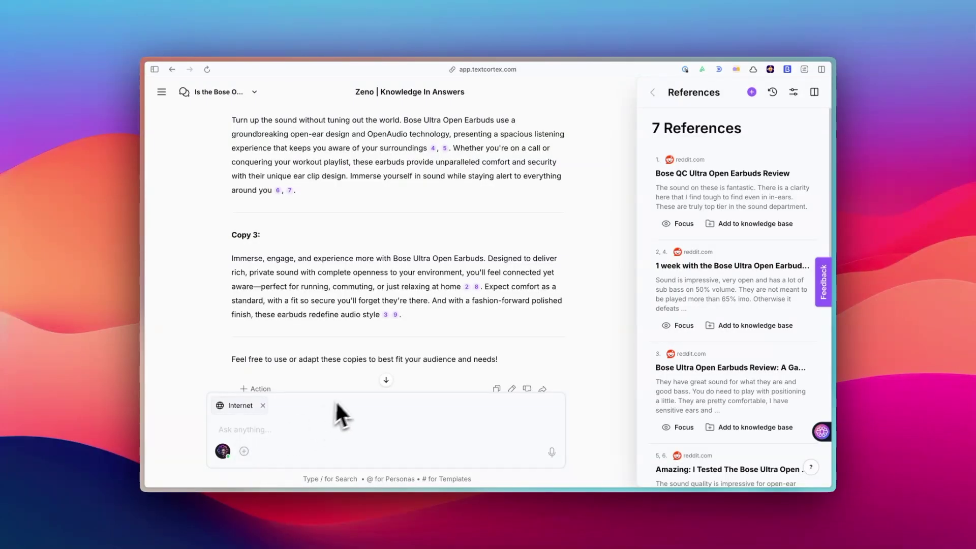
Open the template Marketplace, filter the public templates by the Content Marketer occupation and browse them
click(244, 451)
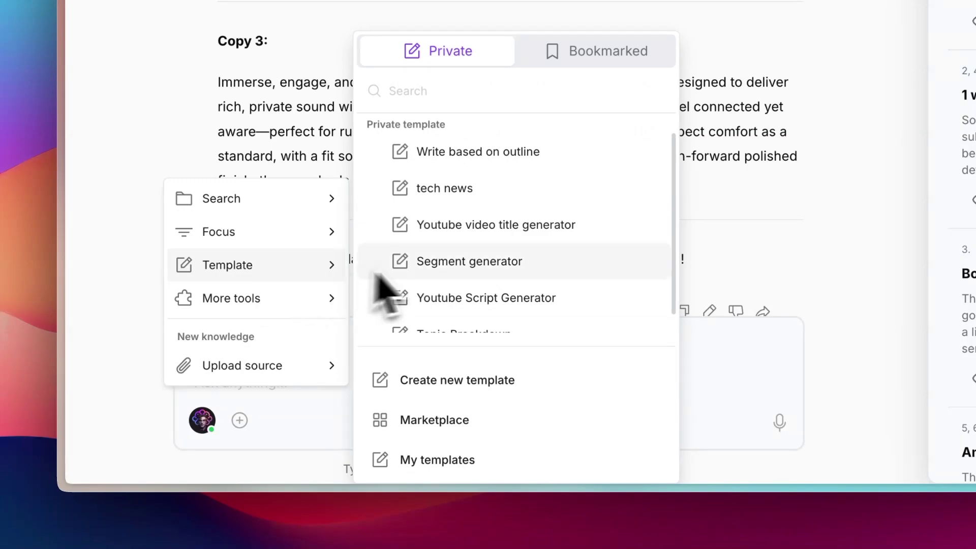
click(498, 421)
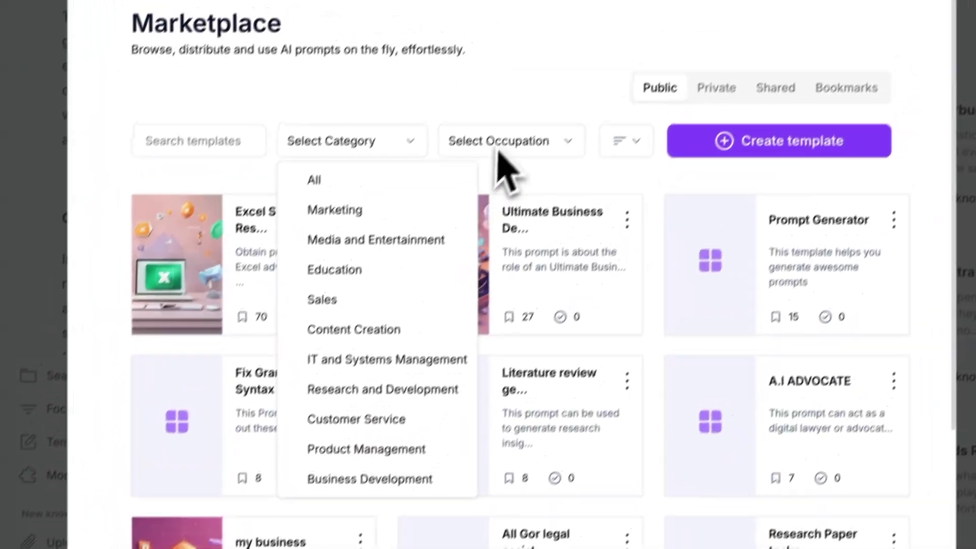
click(583, 109)
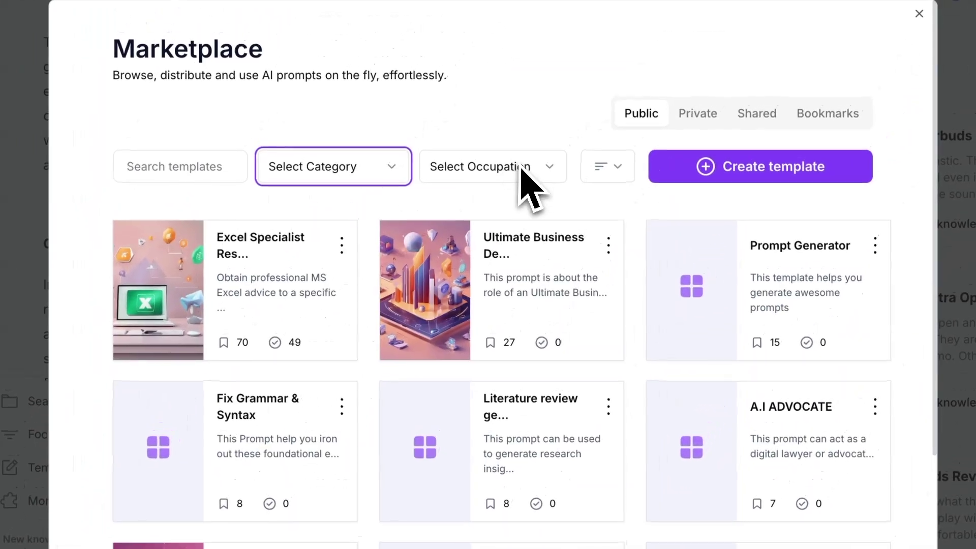
click(583, 107)
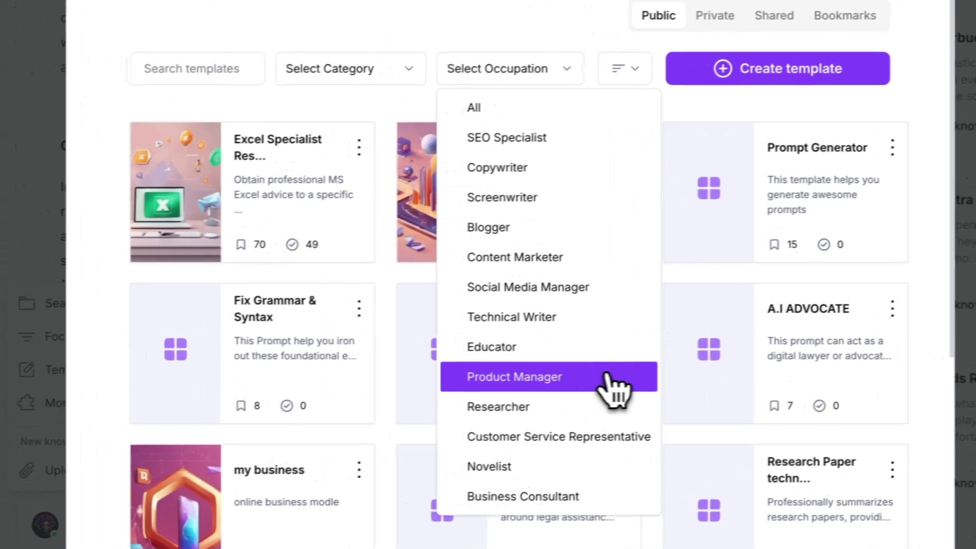
click(606, 376)
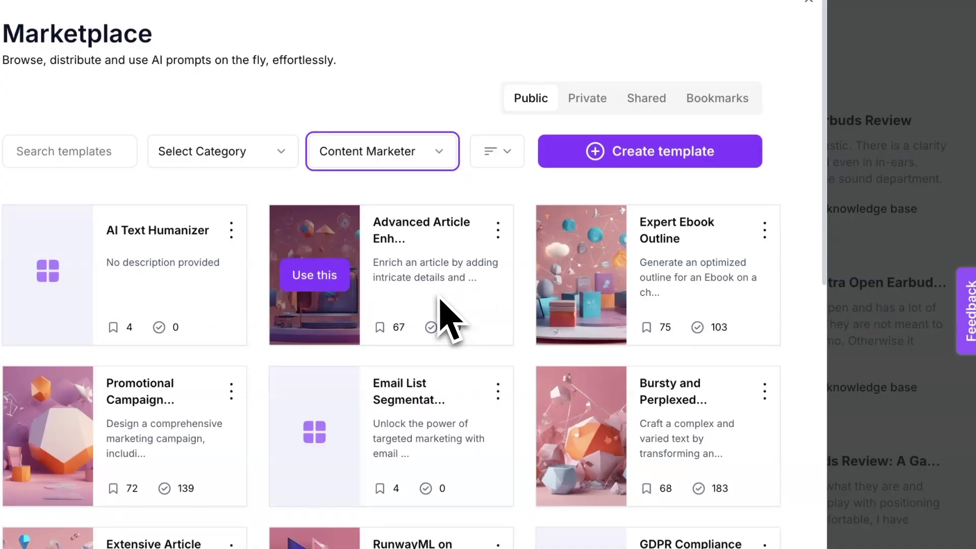
scroll(442, 316, down, 2)
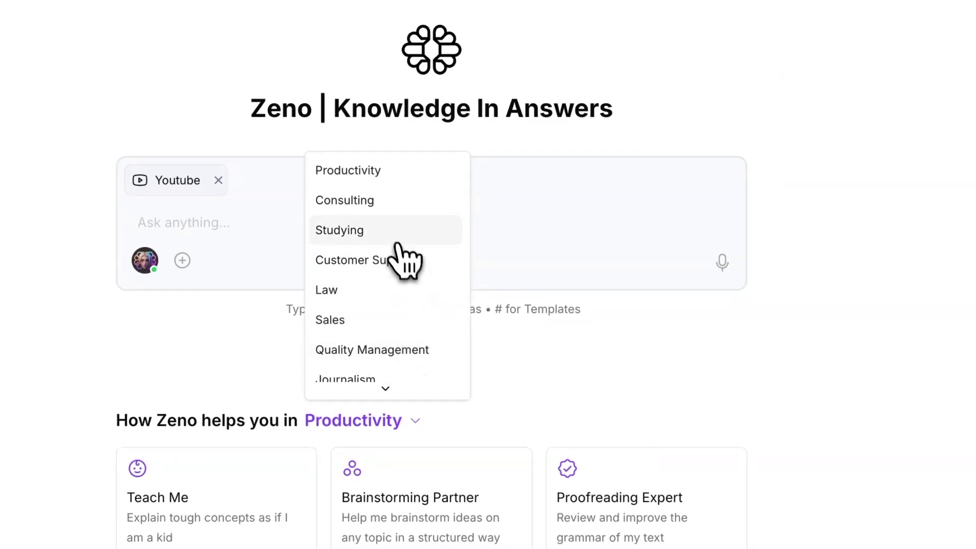
Look at the use-case categories and choose the Teach Me template from the Productivity suggestions
click(396, 243)
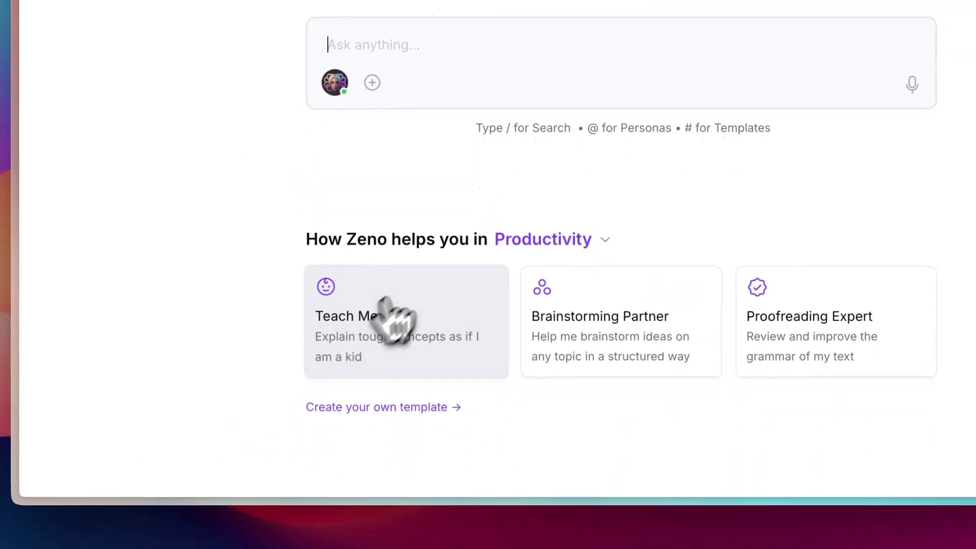
click(399, 350)
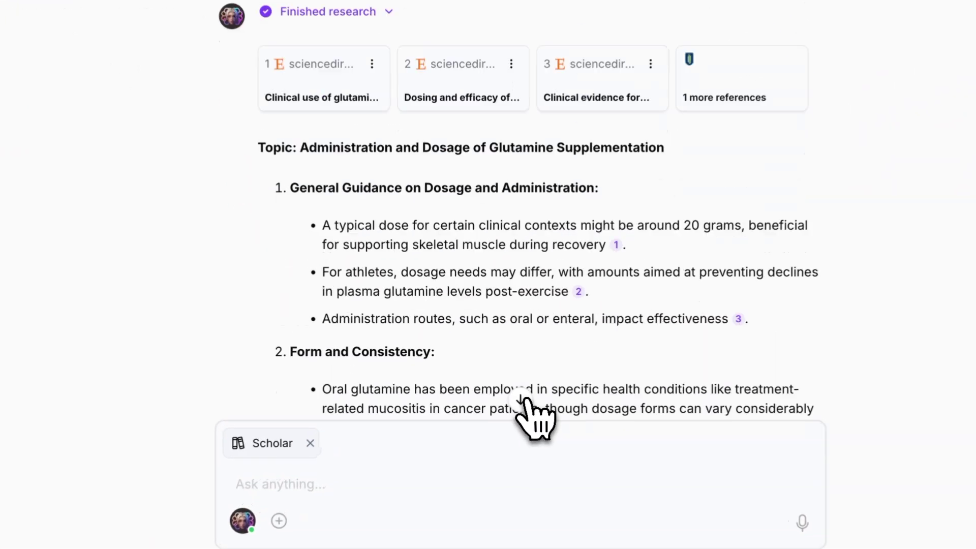
Read through the Scholar-based answer on the administration and dosage of glutamine supplementation
click(522, 398)
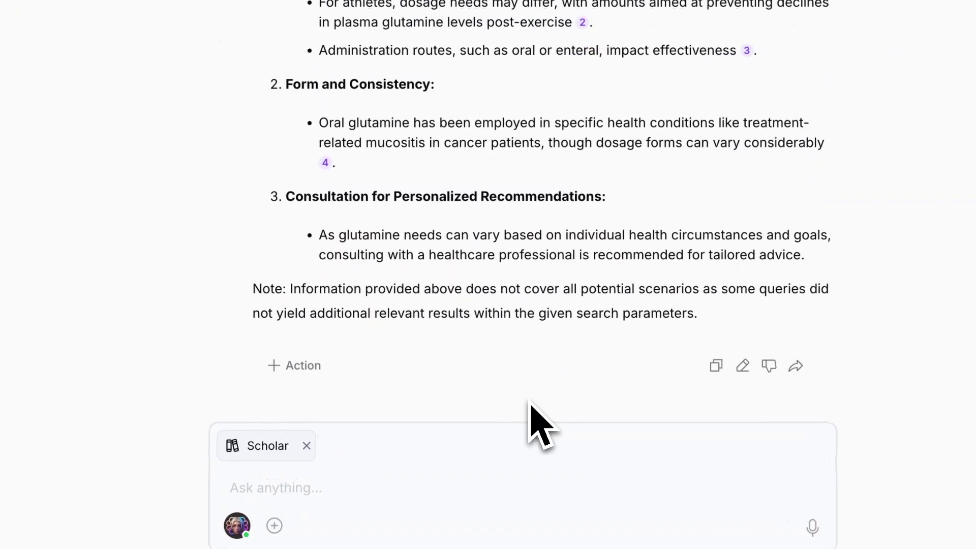
scroll(676, 331, up, 3)
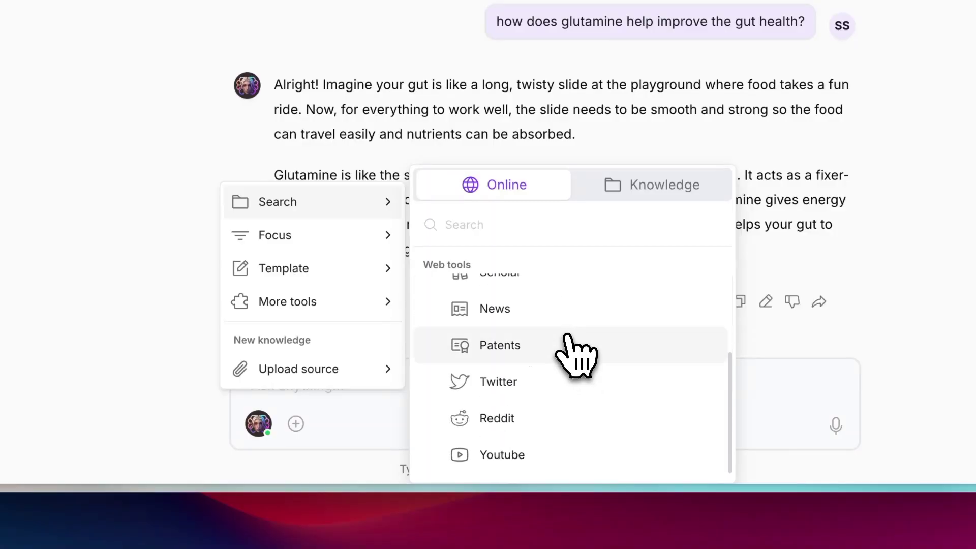
Set the web search source to Scholar in the chat about glutamine and gut health
scroll(549, 429, up, 3)
click(501, 337)
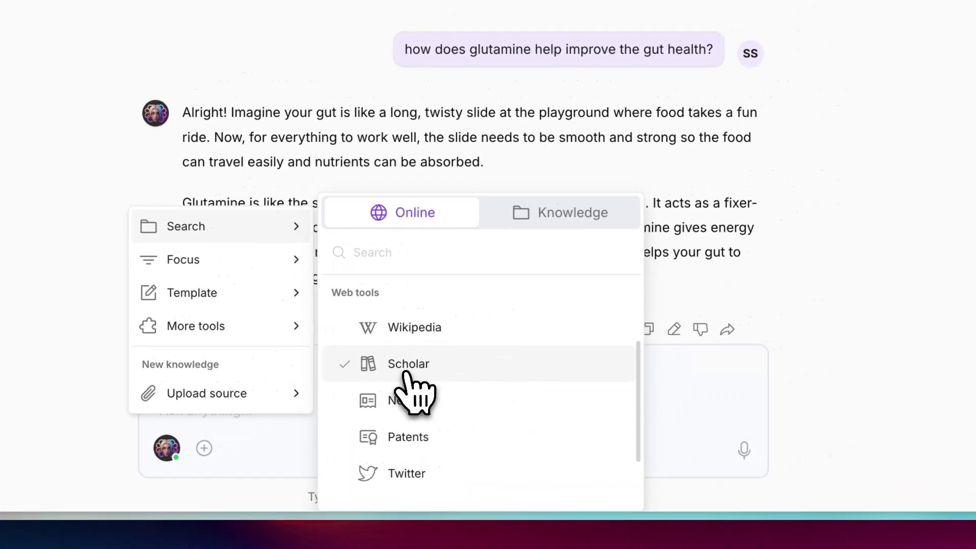
click(688, 413)
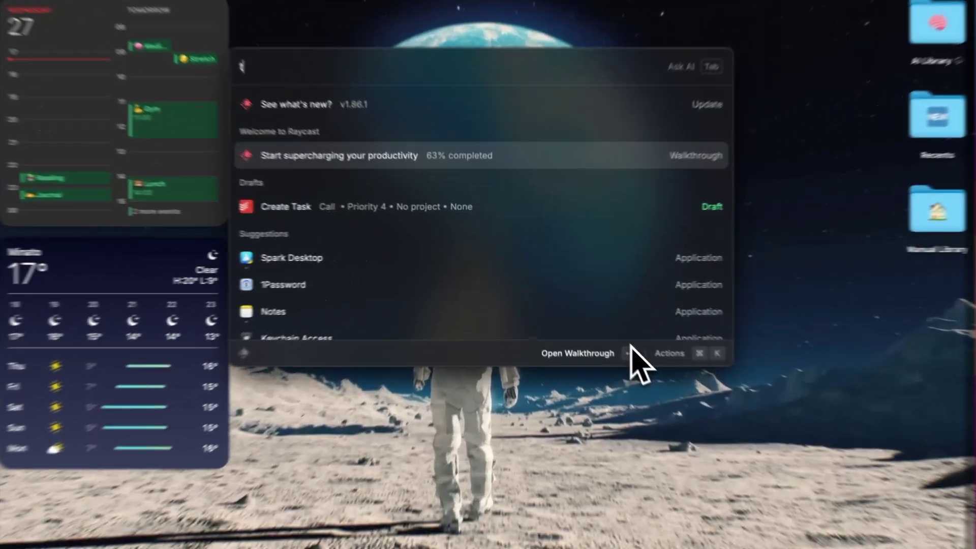
Find the TextCortex quicklink in the Raycast launcher with "tc" and switch to the web app in Brave Browser
text(tc)
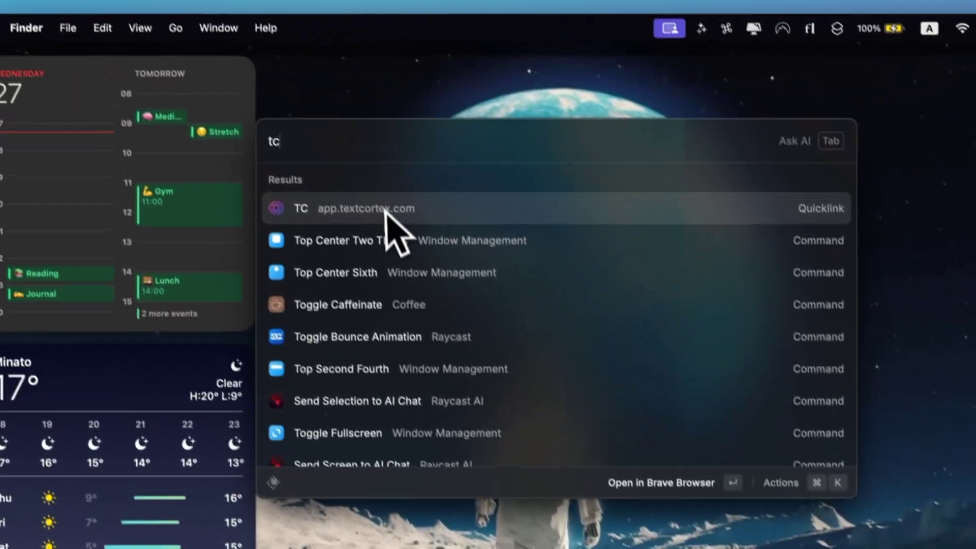
key(Return)
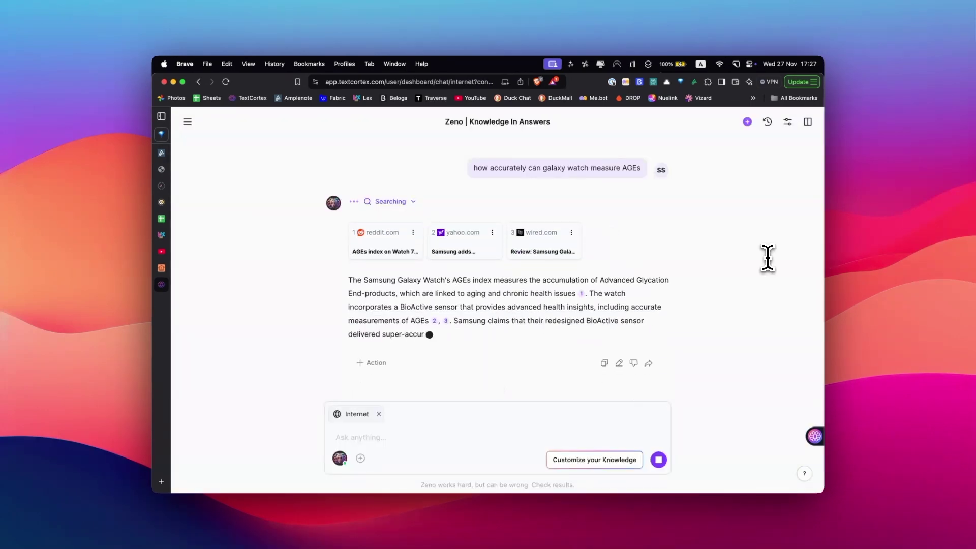
Add the wired.com review of the Samsung Galaxy Watch Ultra from the references to the Apps & Gadgets knowledge base
scroll(716, 220, down, 2)
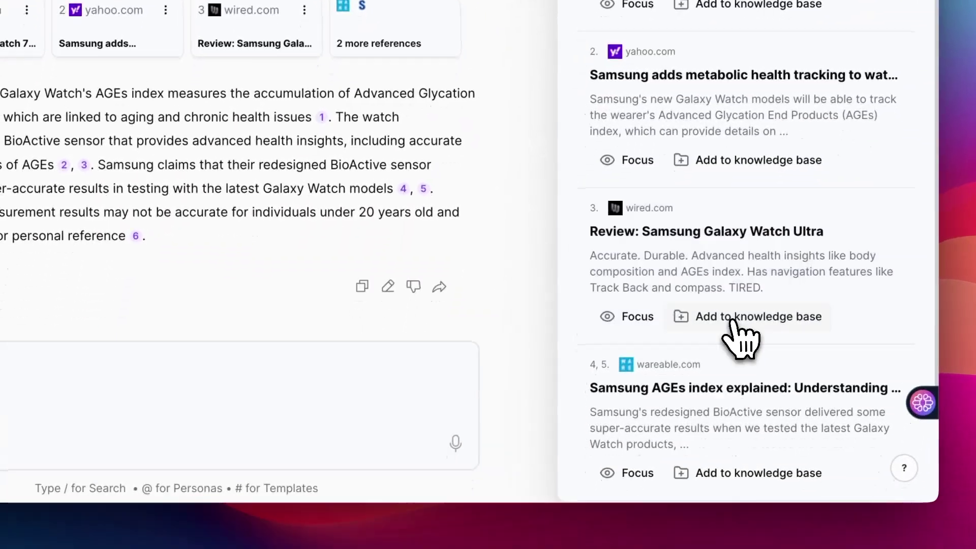
click(731, 415)
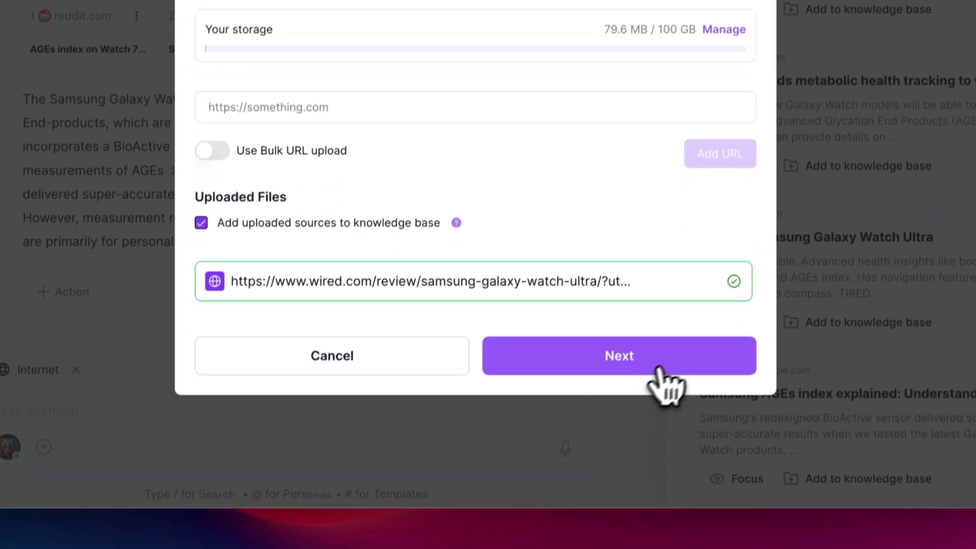
click(643, 439)
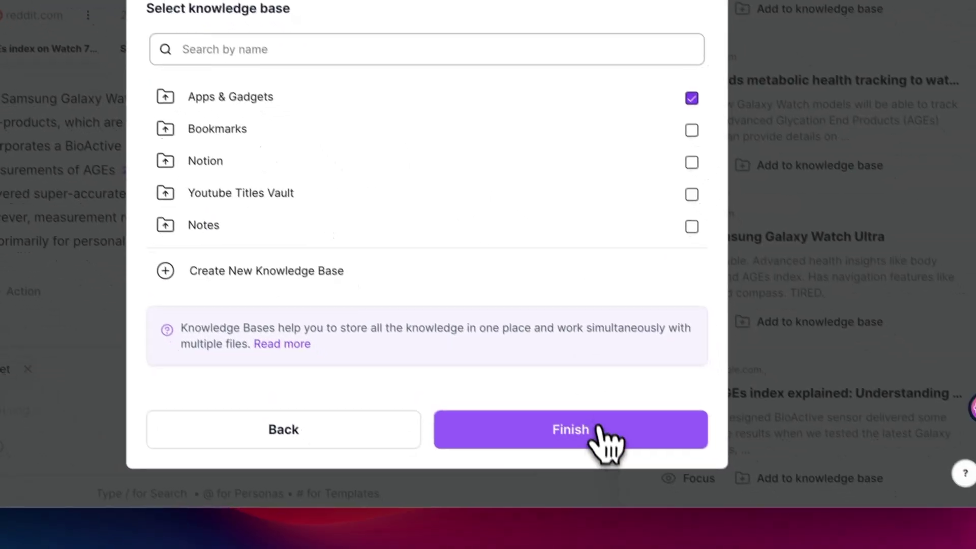
click(684, 519)
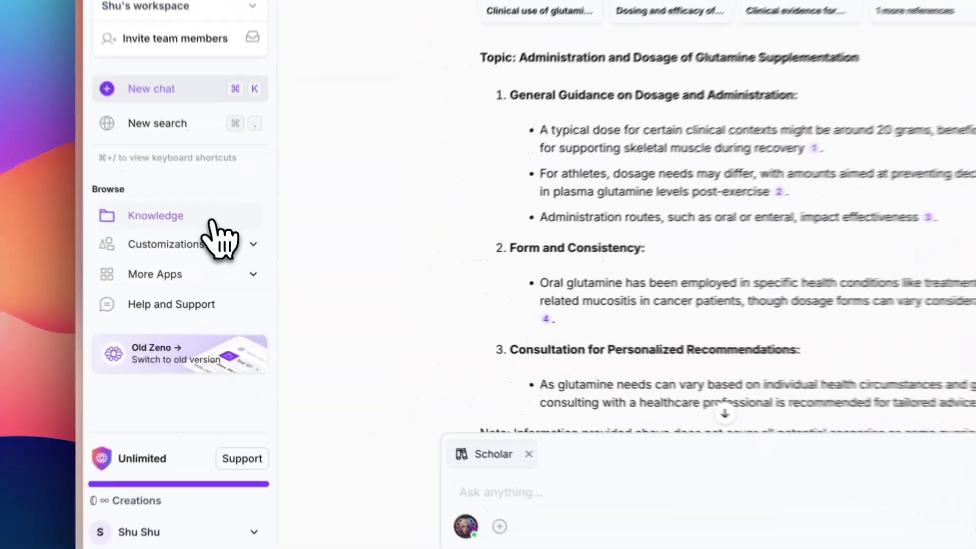
Go to the Knowledge page and create a new knowledge base named Statistics
click(228, 273)
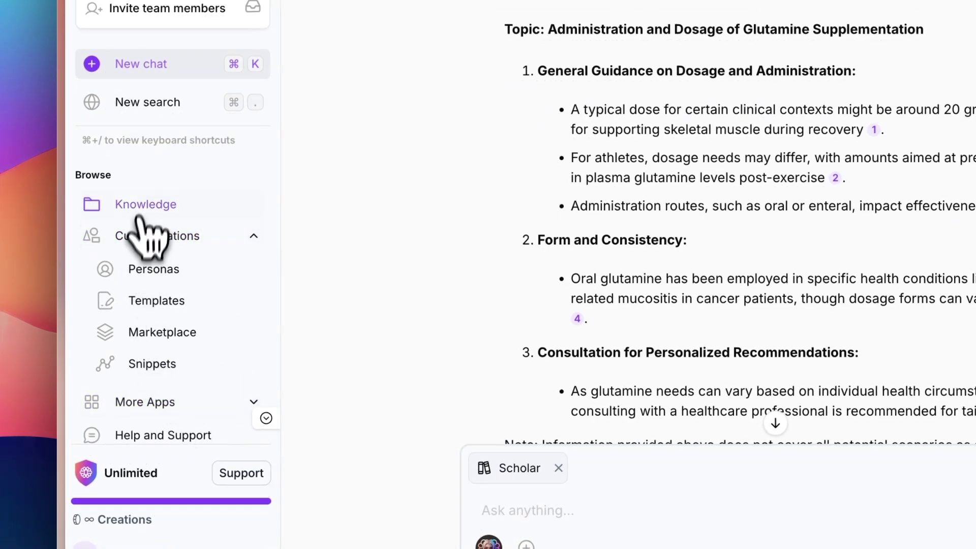
click(147, 205)
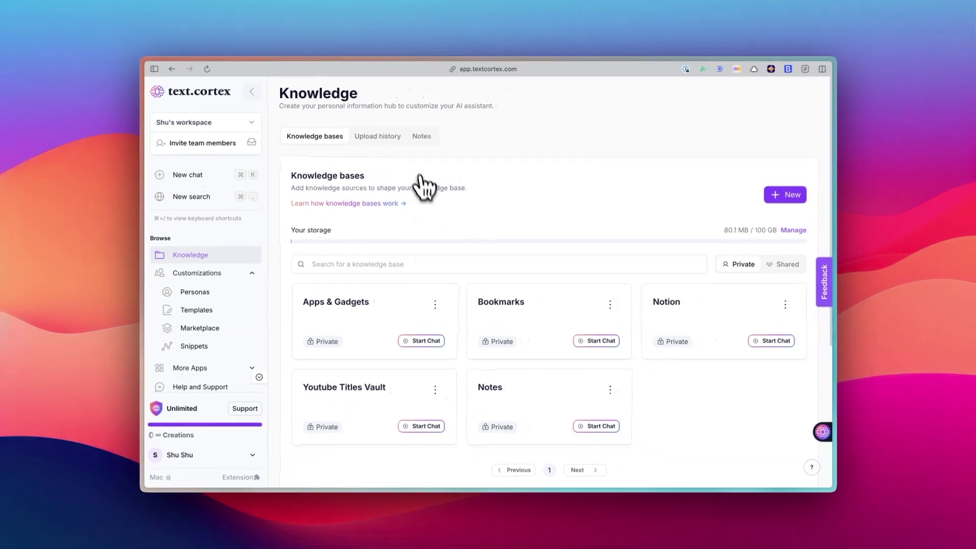
click(784, 194)
text(Stat)
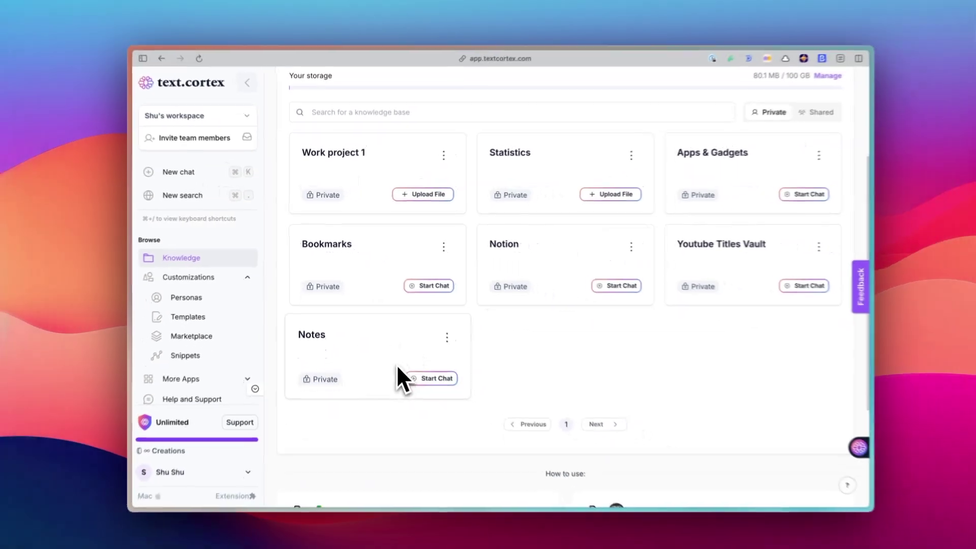
Start a new chat with the Notes knowledge base as a source and ask "what do i have about improving focus"
click(470, 479)
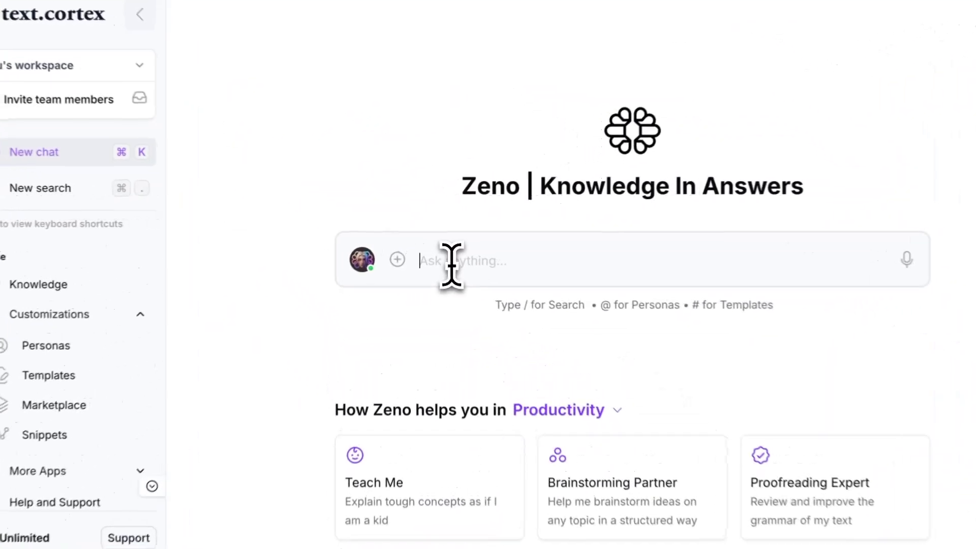
text(/)
key(Down)
key(Up)
key(Return)
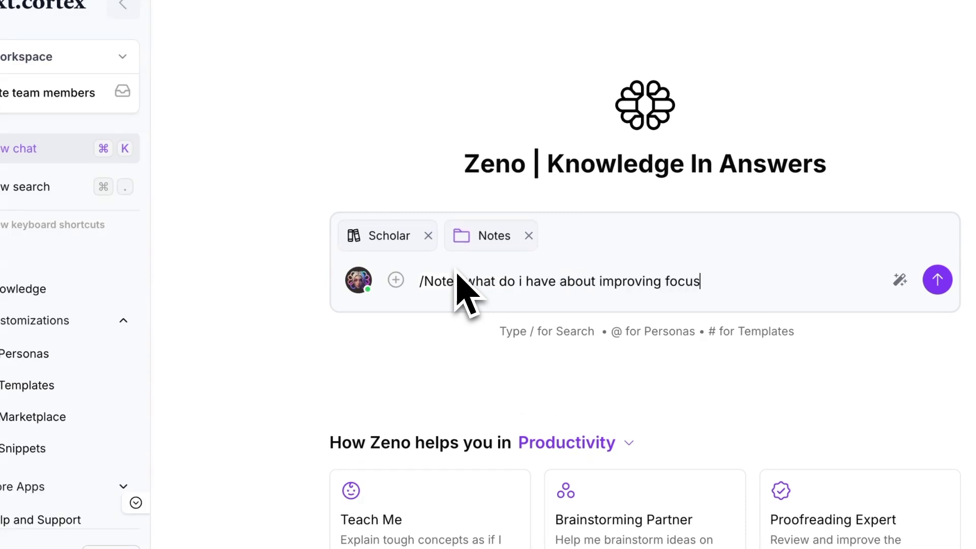
key(Return)
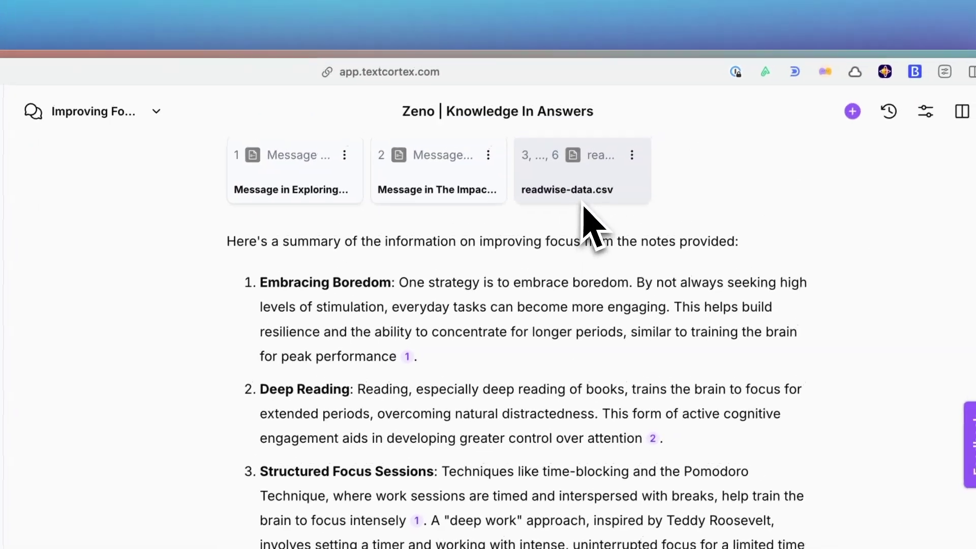
Ask the Bookmarks knowledge base a question beginning with "what did i read"
mouse_move(616, 128)
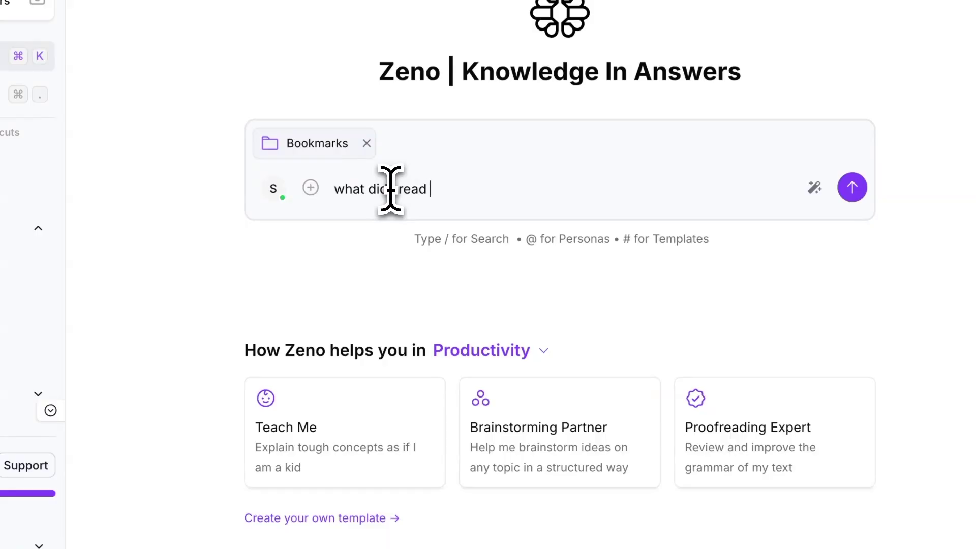
text(ts)
key(Return)
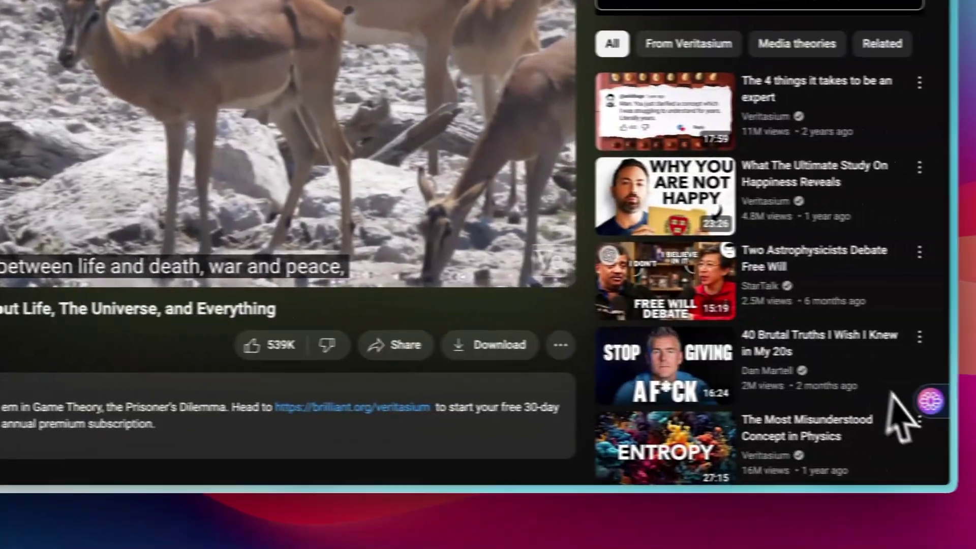
Add the Veritasium YouTube video on game theory to a knowledge base with the TextCortex browser extension
mouse_move(902, 407)
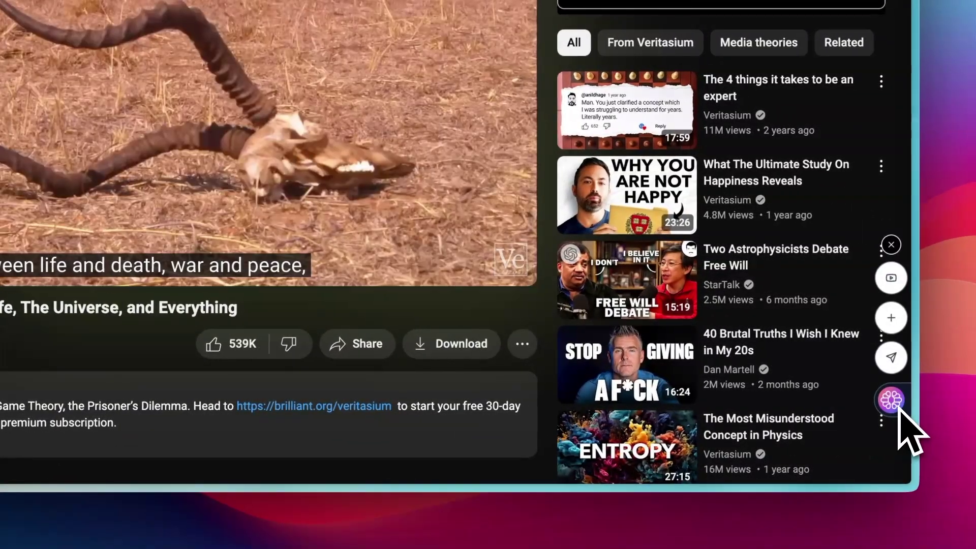
click(894, 325)
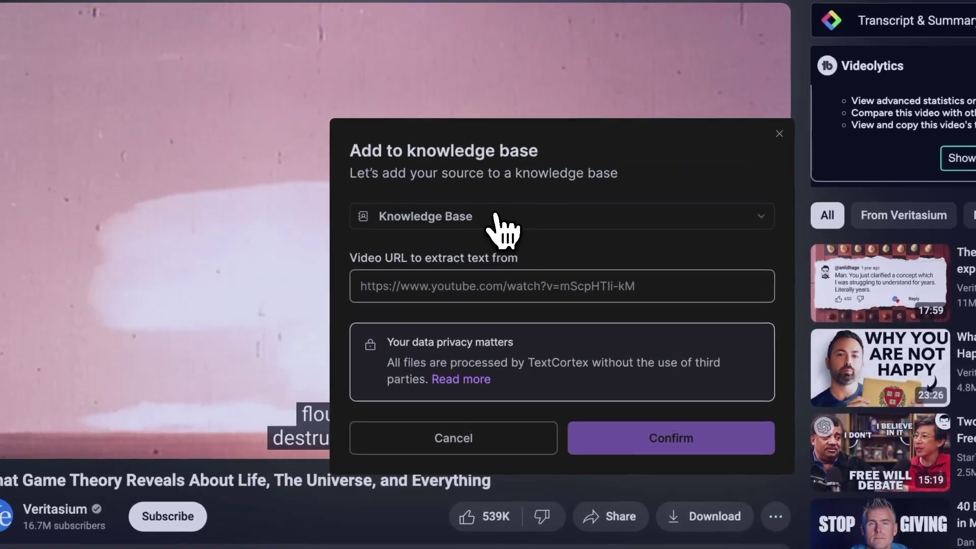
click(246, 43)
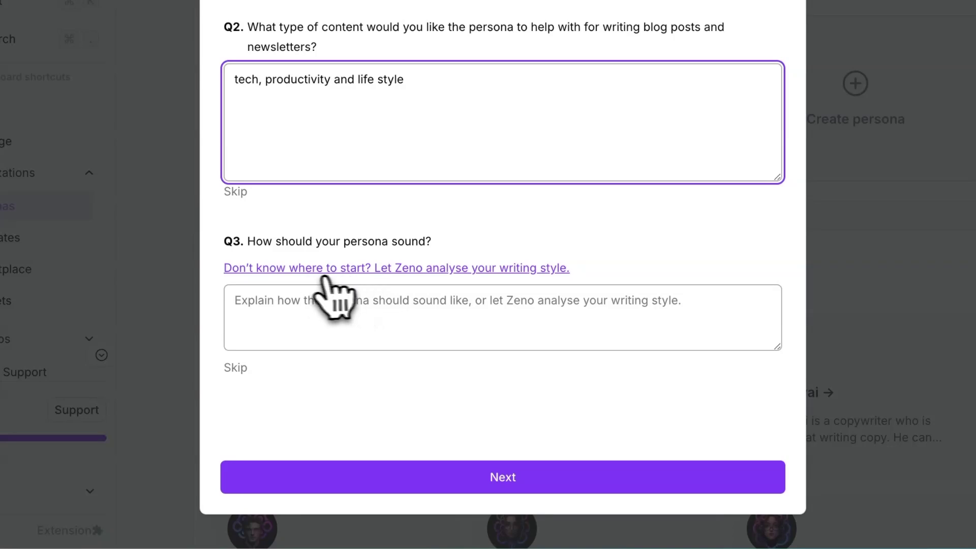
Have Zeno analyse the persona's writing style from a pasted article sample titled "TextCortex is STILL the Best AI Assistant" and review the results
click(479, 269)
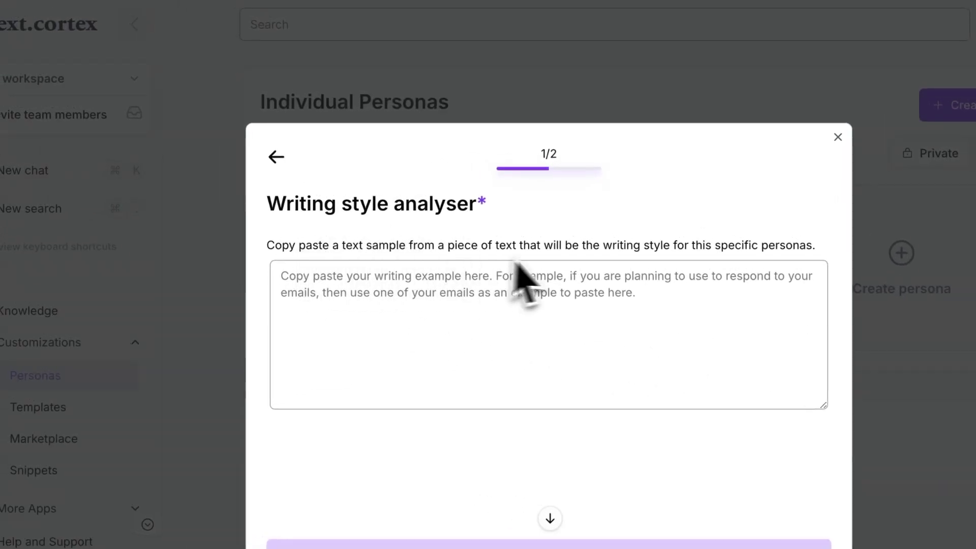
click(450, 386)
key(super+v)
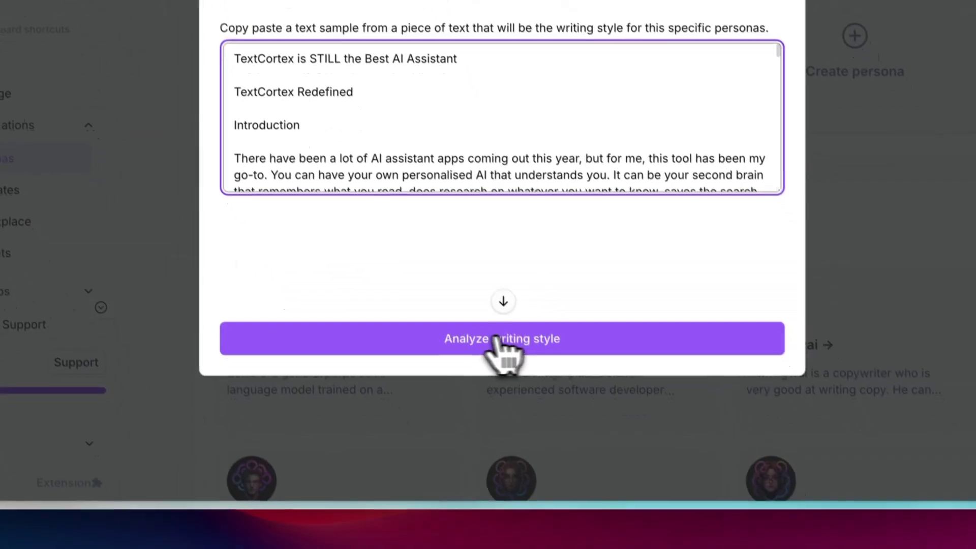
click(592, 445)
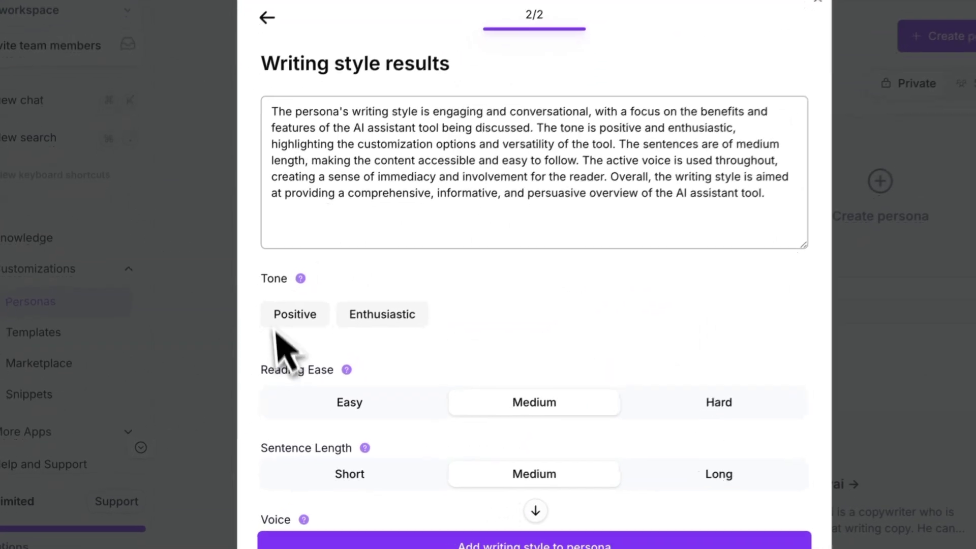
scroll(488, 327, down, 1)
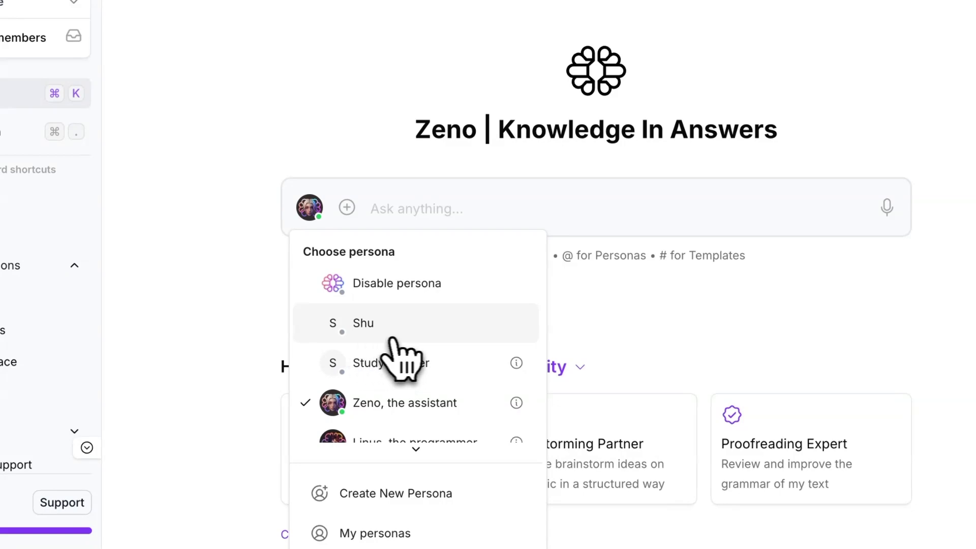
Choose the personal custom persona for the new chat and set the Apps & Gadgets knowledge base as its search source
click(392, 331)
mouse_move(361, 260)
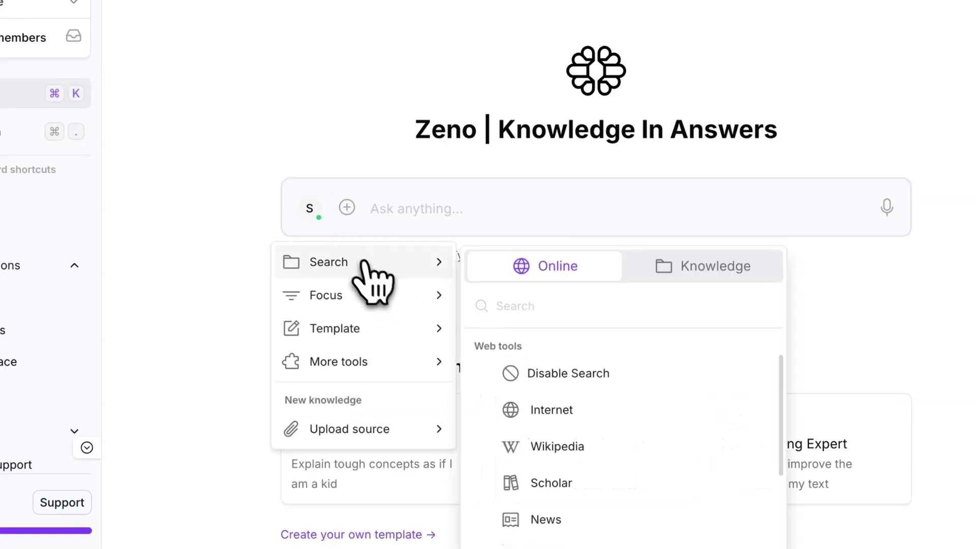
click(706, 267)
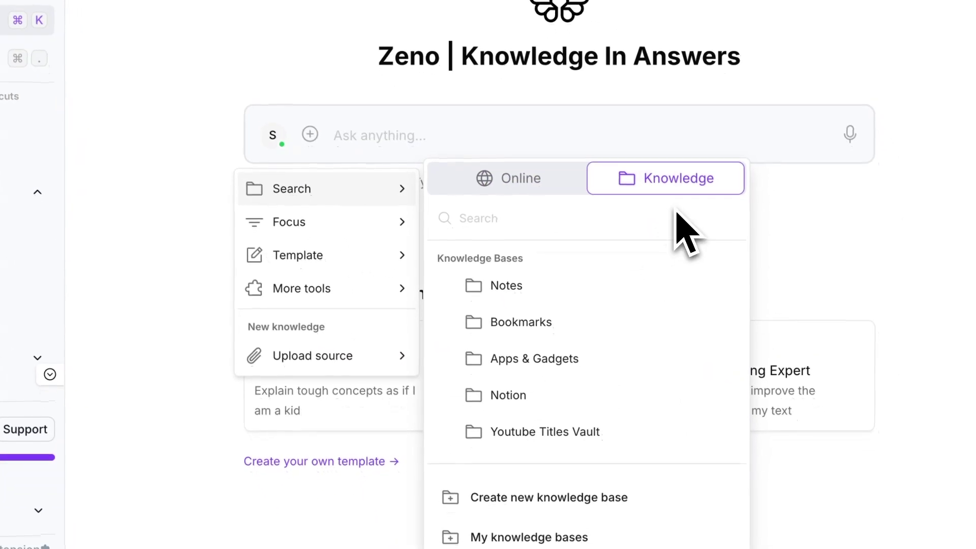
click(607, 358)
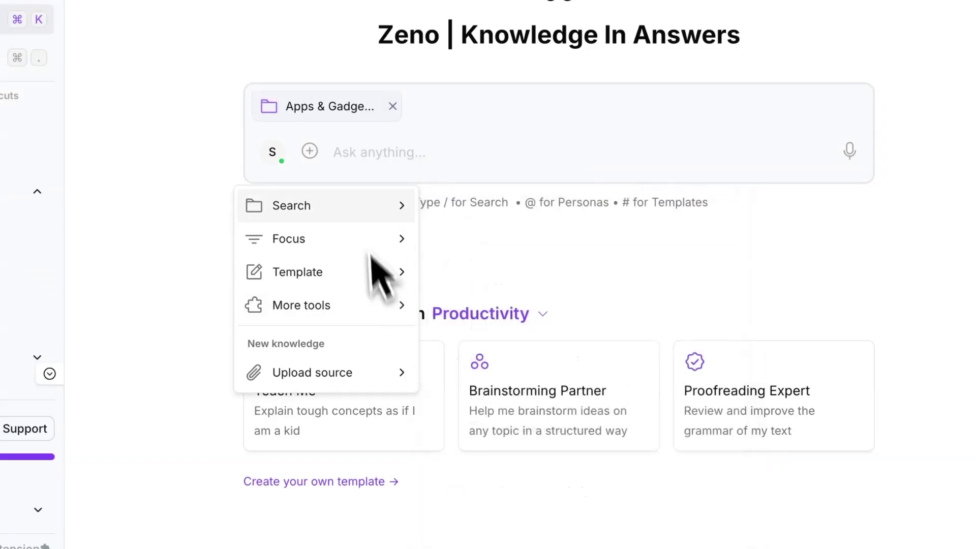
Apply the private Youtube Script Generator template with the topic "Plaud NotePin and its use cases" and submit it
mouse_move(394, 274)
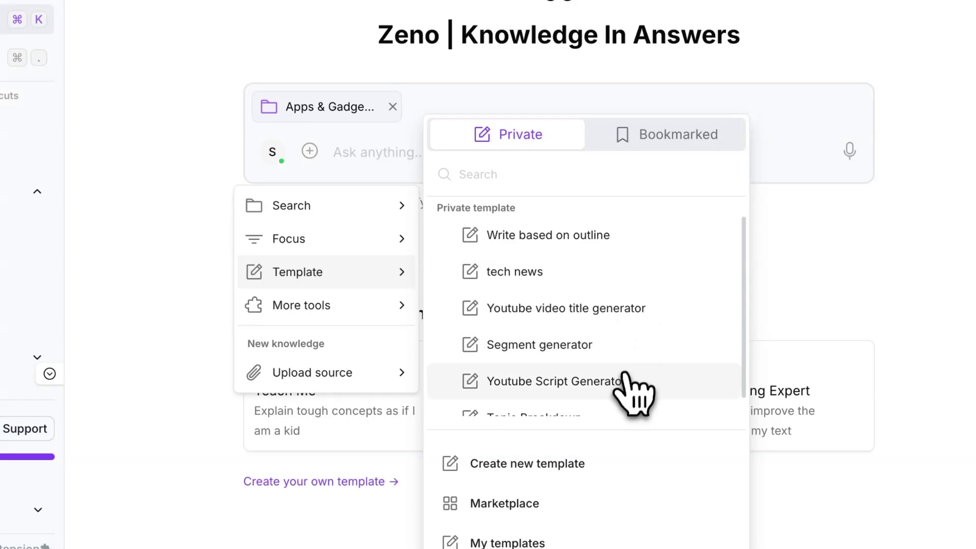
scroll(634, 392, down, 1)
click(615, 388)
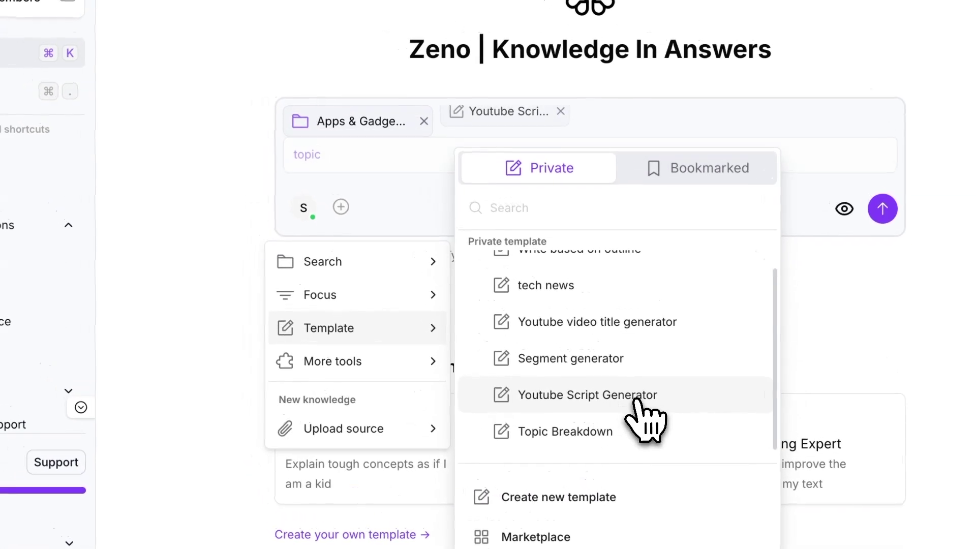
text(Plaud NotePin and its use cases)
key(Return)
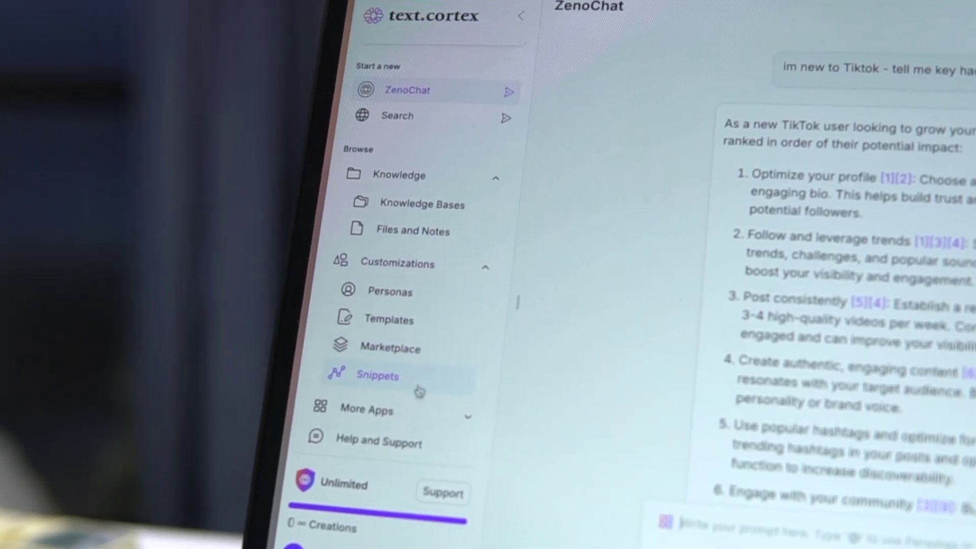
Expand More Apps and look through the additional tools such as Note Editor, Paraphraser, Translator and ZenoEmbed
click(464, 414)
scroll(470, 422, down, 3)
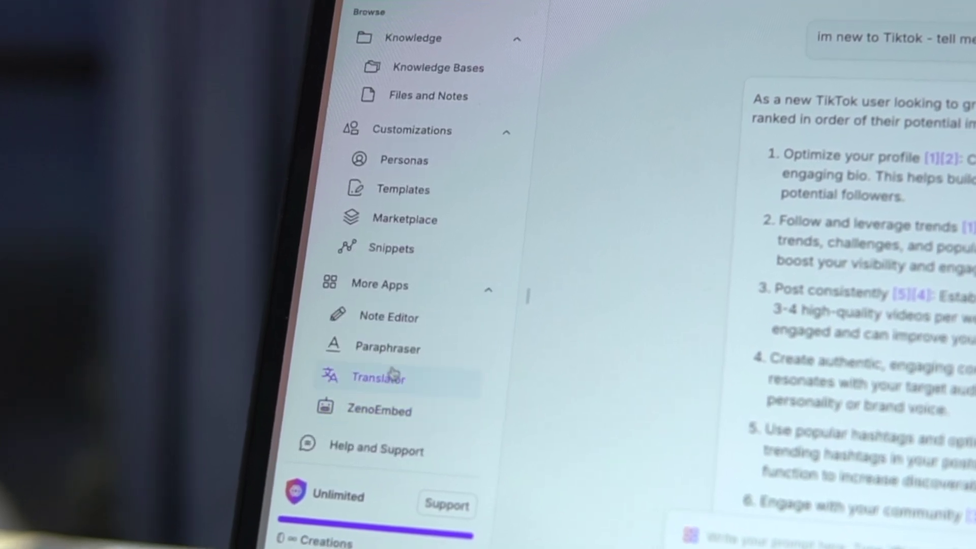